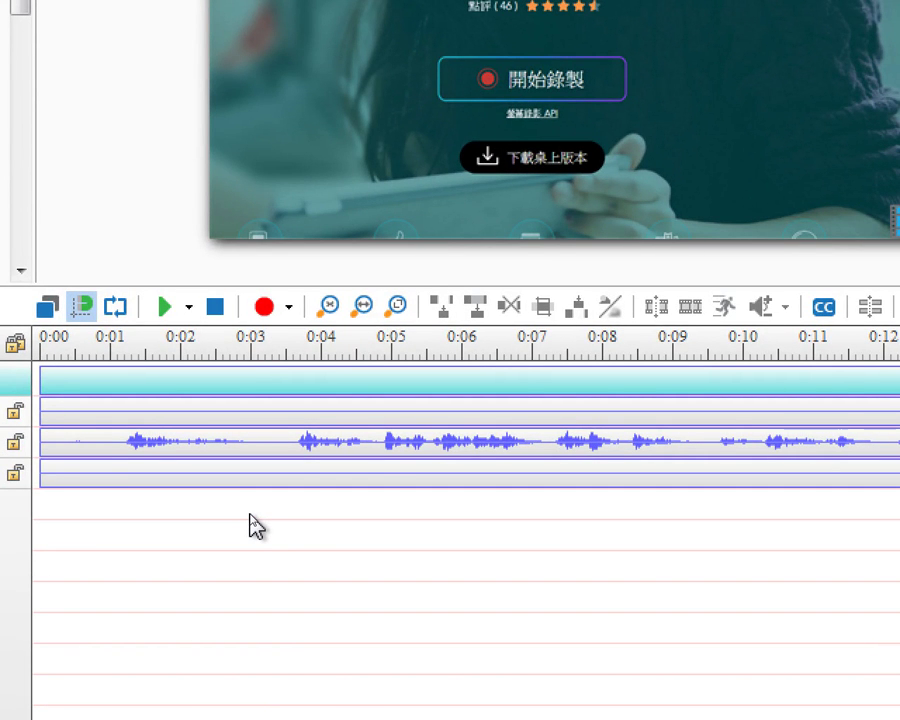
Step: Delete the opening section from 0:00.000 to about 0:01.02 from slide 2's timeline
left_click(287, 352)
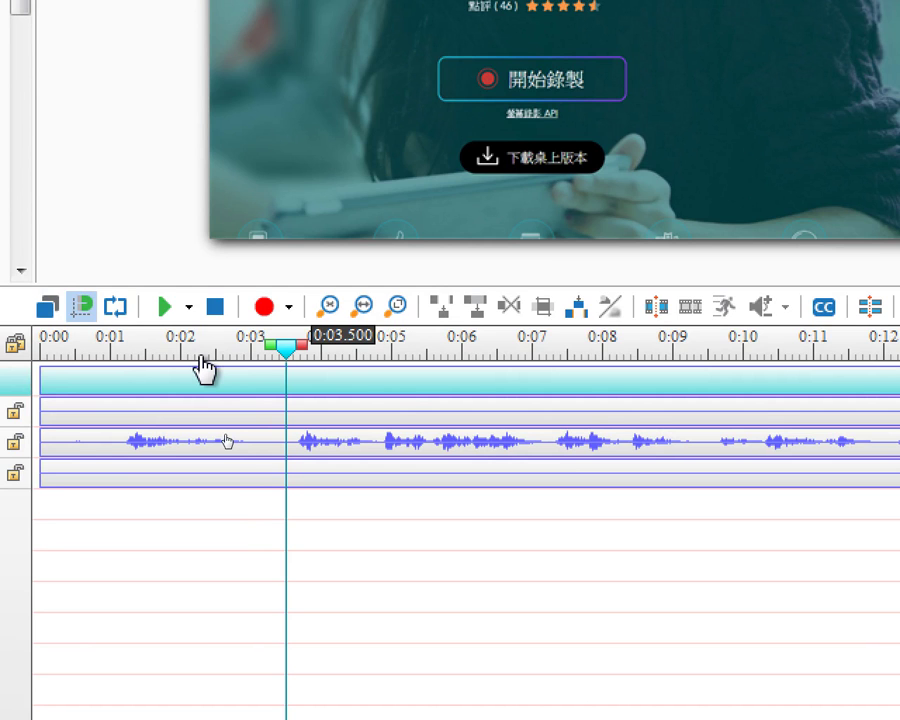
left_click(113, 453)
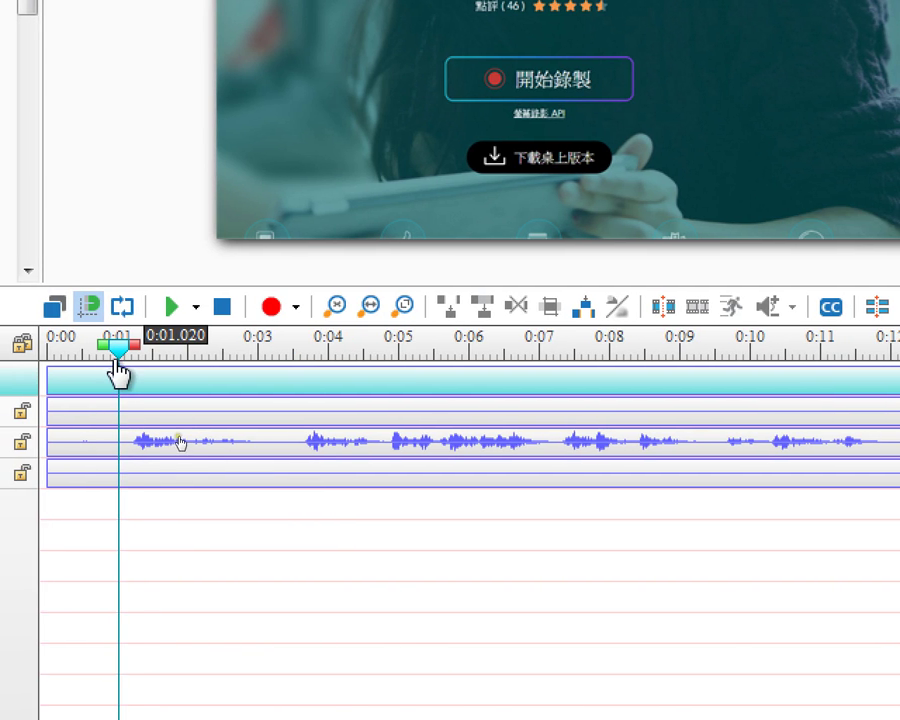
mouse_move(100, 345)
left_mouse_down()
mouse_move(78, 345)
mouse_move(105, 367)
left_mouse_up()
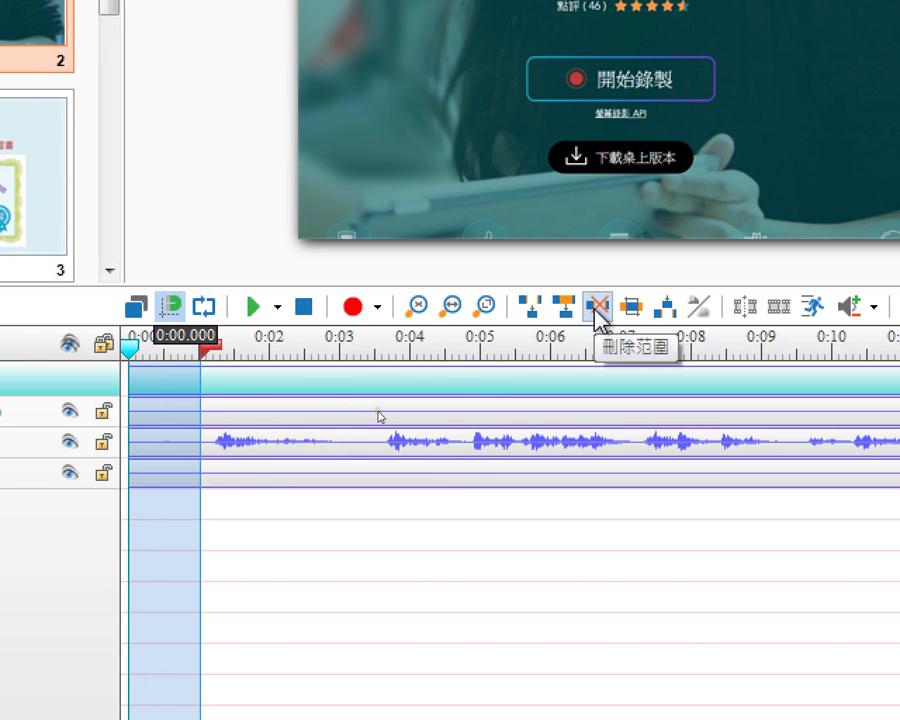
left_click(597, 308)
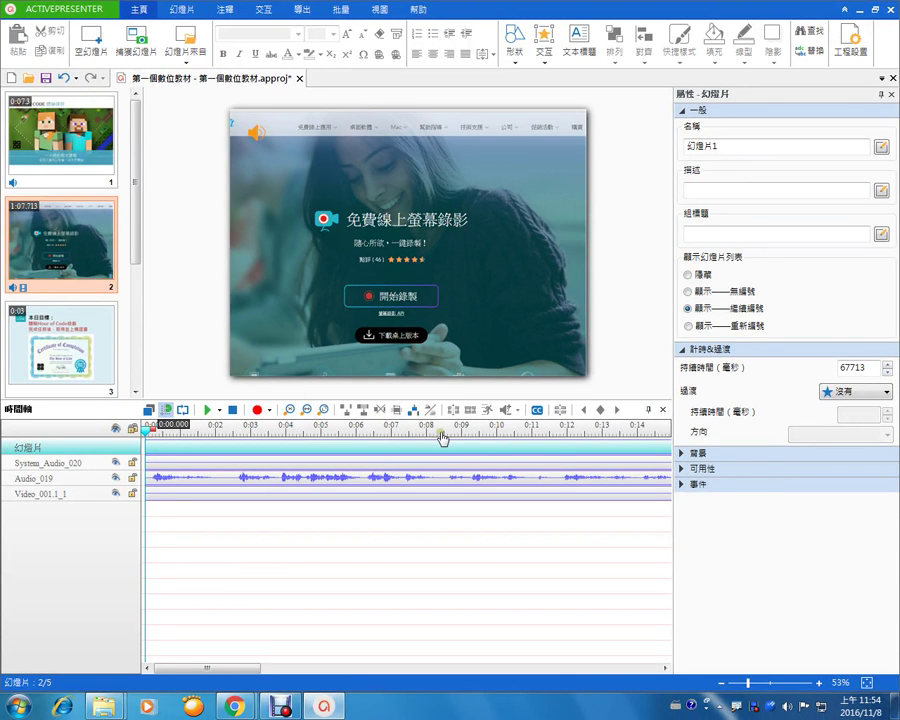
Step: Split slide 2 into two slides at 0:08.240 and check both resulting slides
left_click(434, 430)
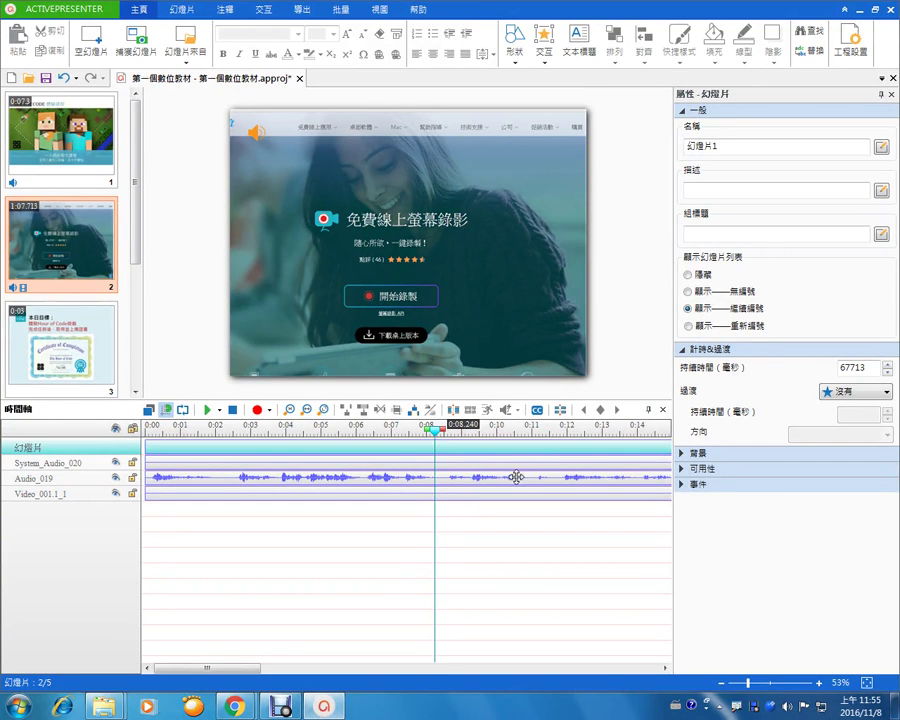
left_click(561, 409)
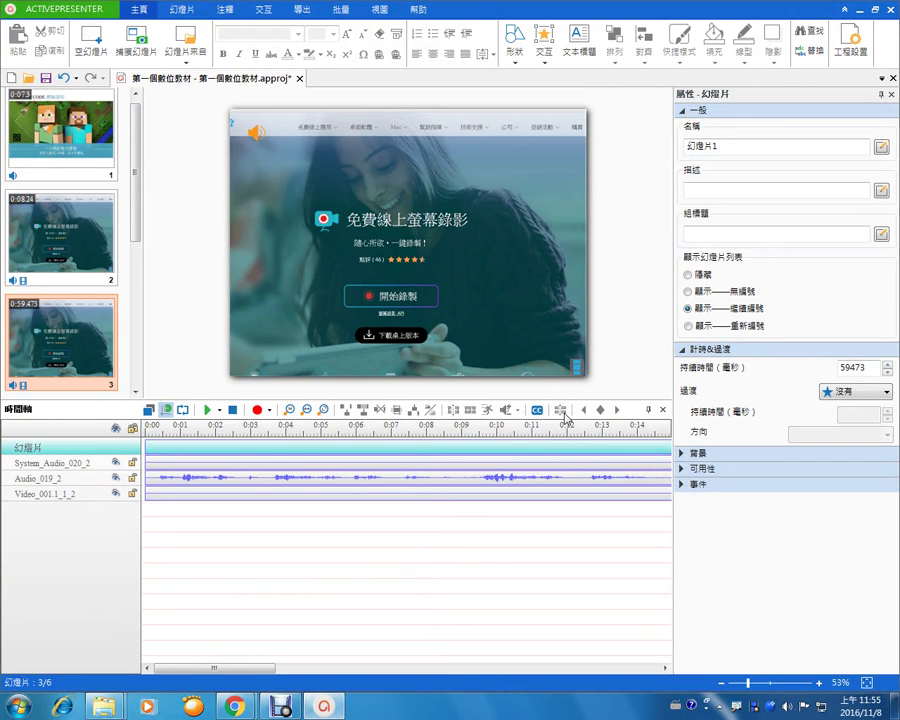
left_click(98, 250)
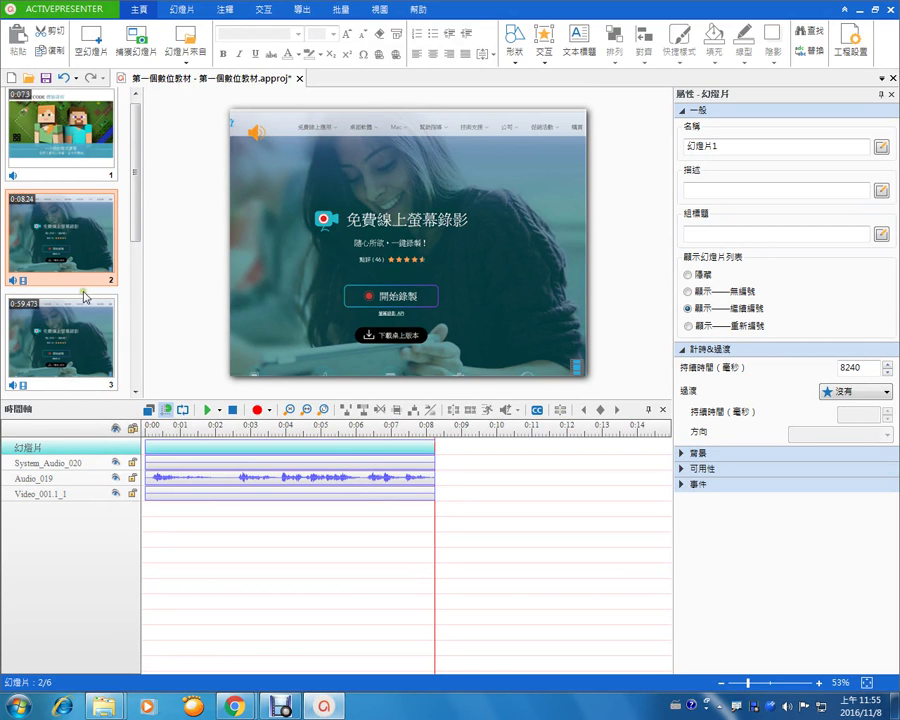
left_click(83, 330)
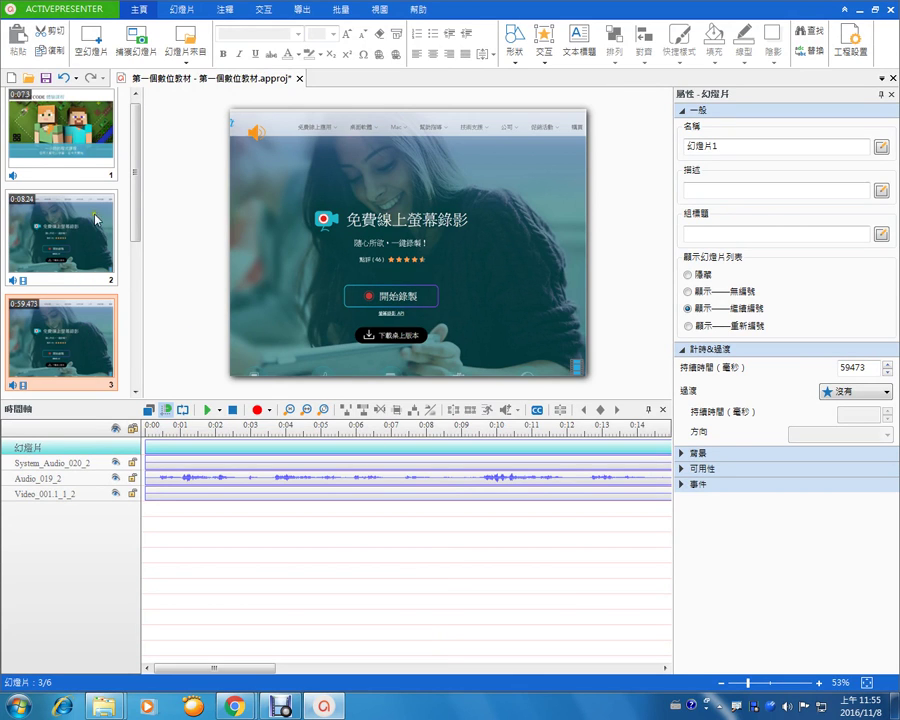
key("Up")
left_click(92, 322)
Step: Move the certificate slide between the two halves of the split recording slide
scroll(137, 220, "down", 3)
left_click(70, 340)
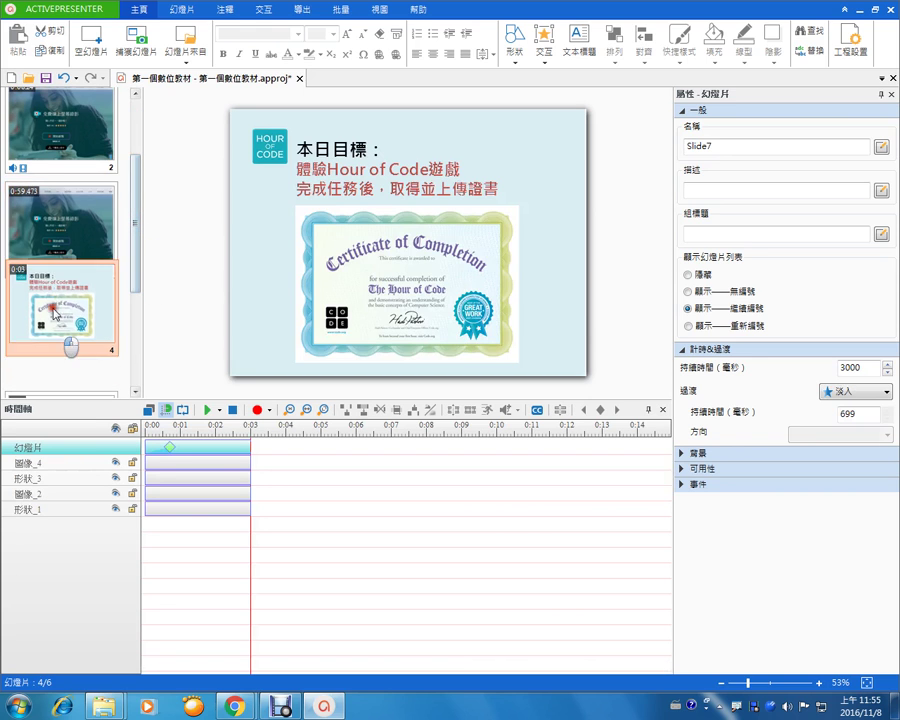
left_click_drag(70, 340, 52, 168)
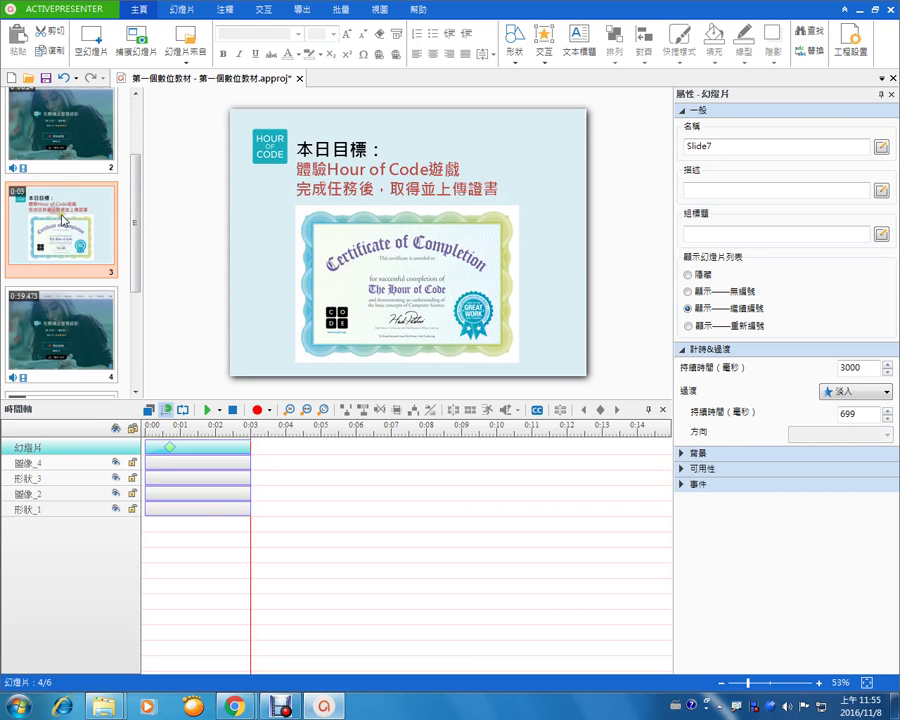
Step: Split the Audio_019 track on slide 2 at 0:01.920
left_click(72, 157)
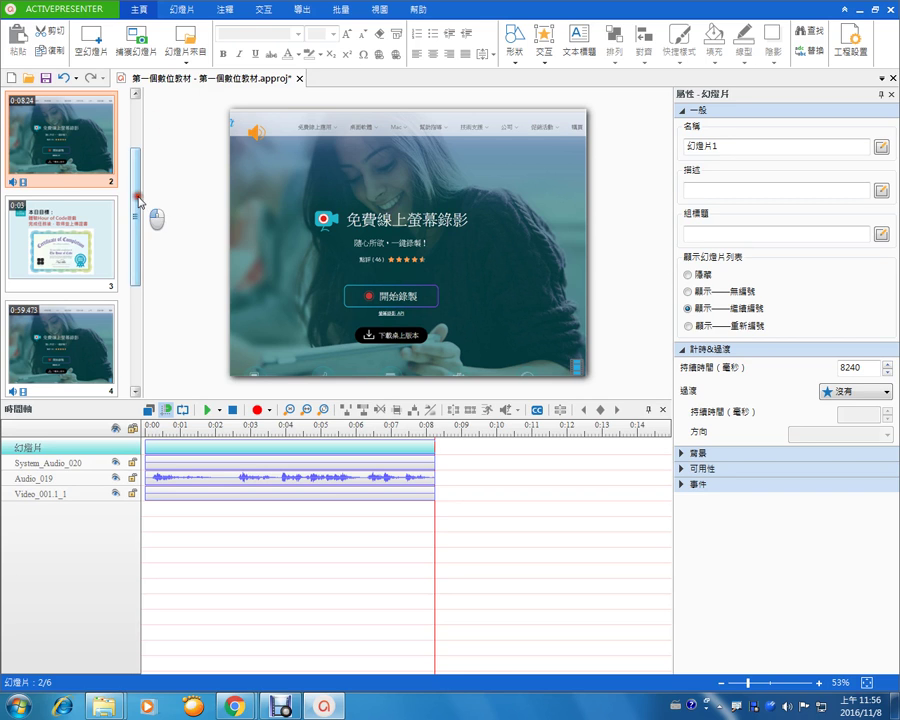
left_click_drag(137, 195, 138, 133)
left_click_drag(135, 185, 138, 230)
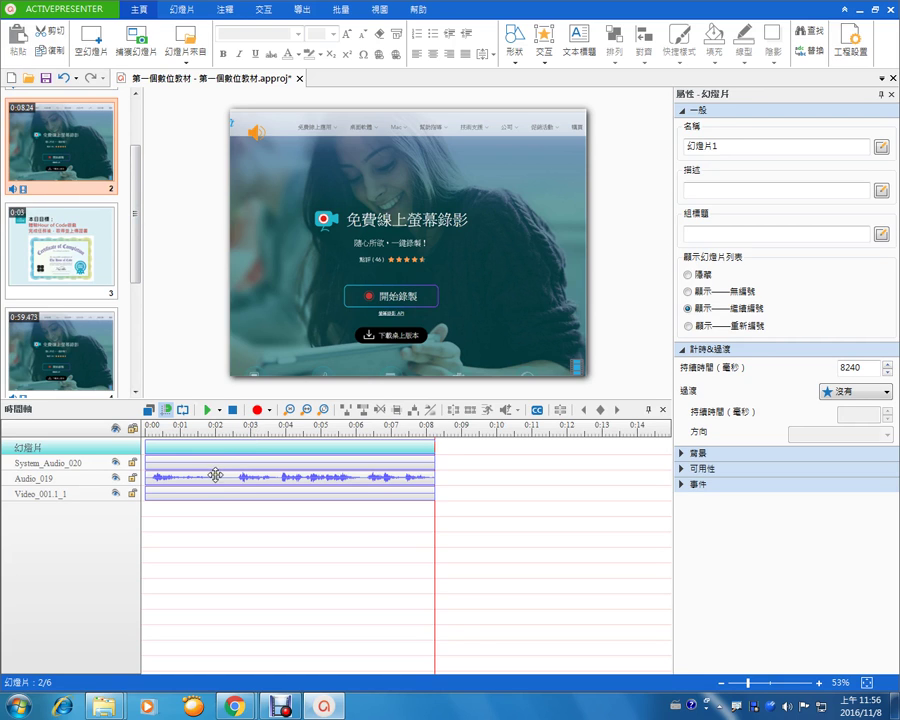
left_click(217, 432)
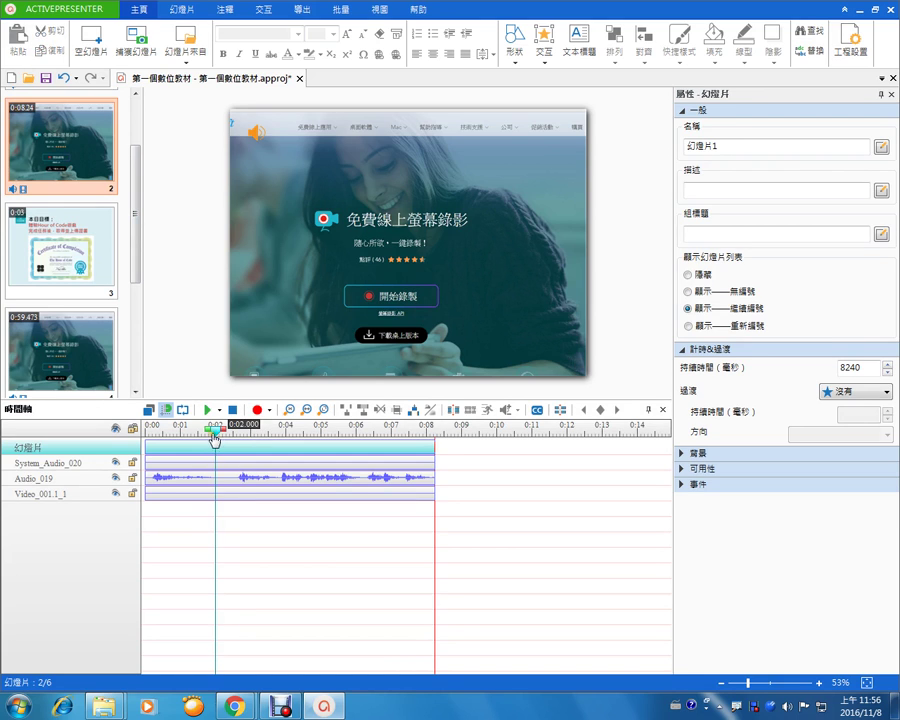
left_click_drag(217, 433, 210, 435)
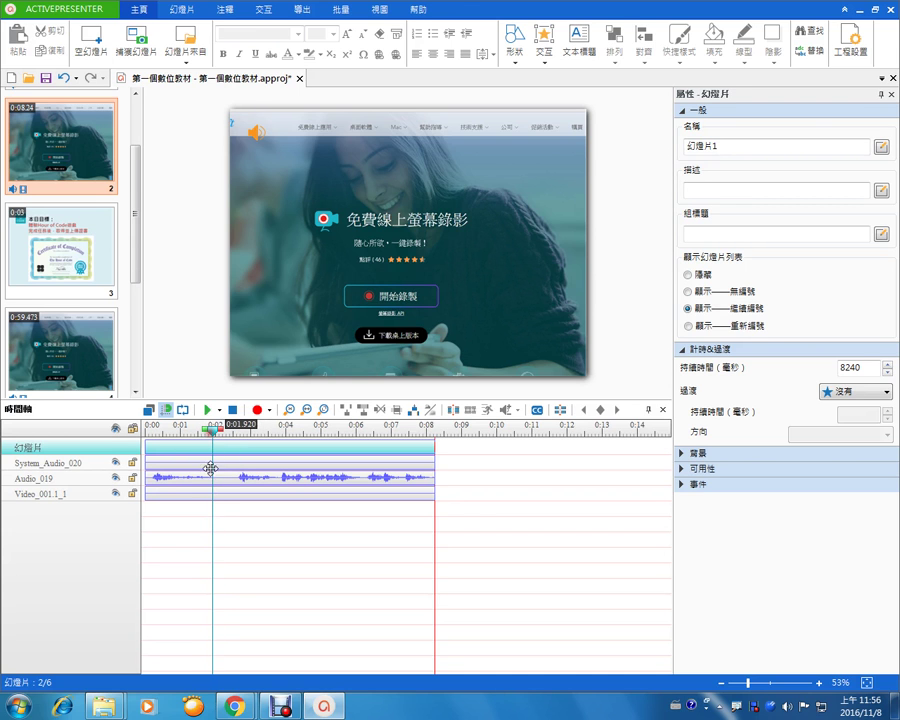
left_click(211, 478)
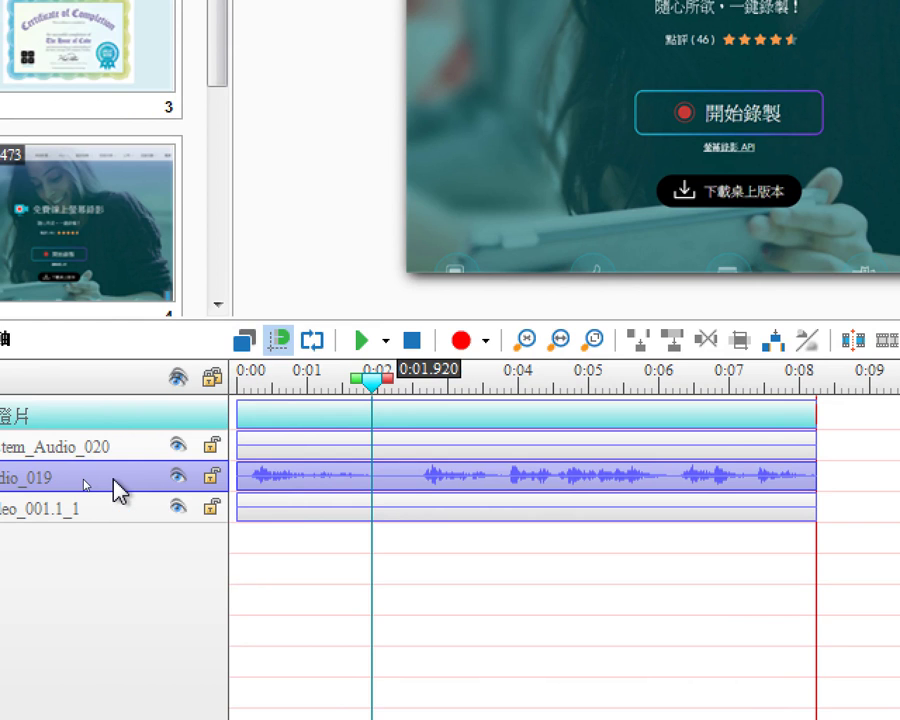
left_click(299, 554)
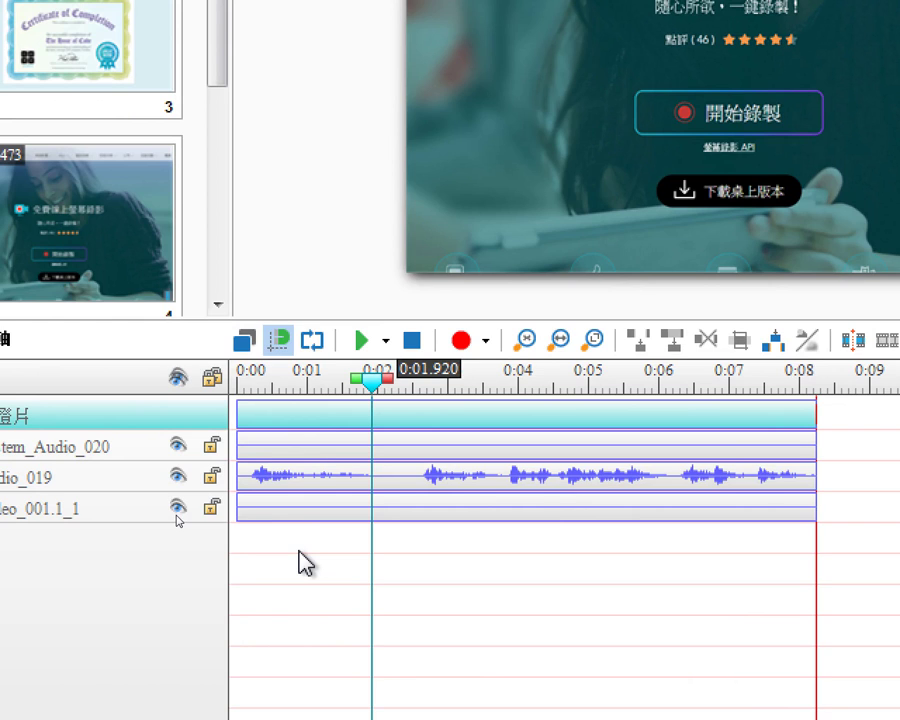
left_click(360, 489)
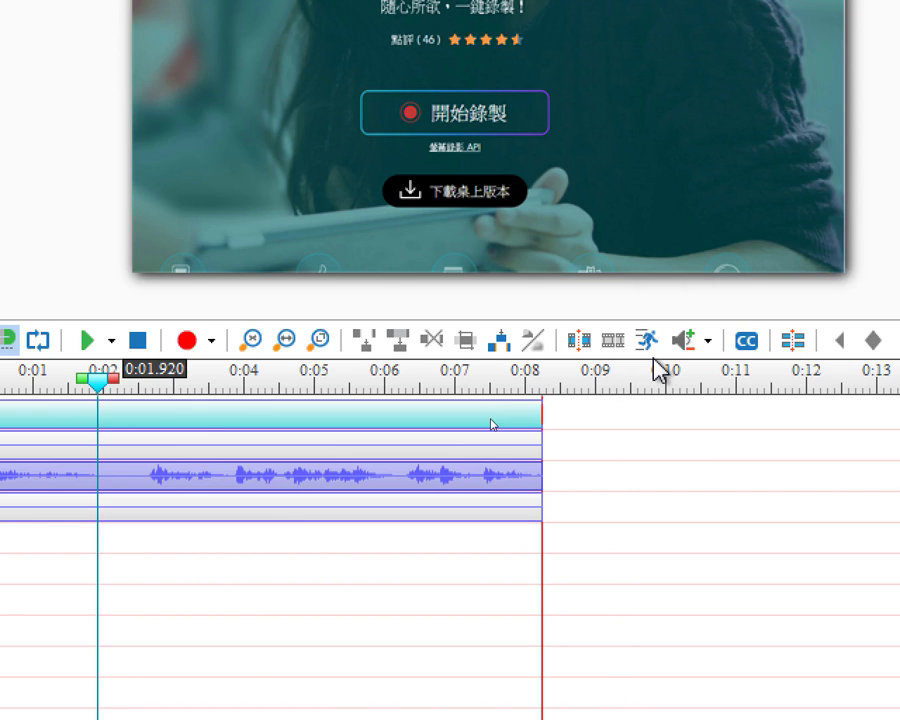
left_click(574, 349)
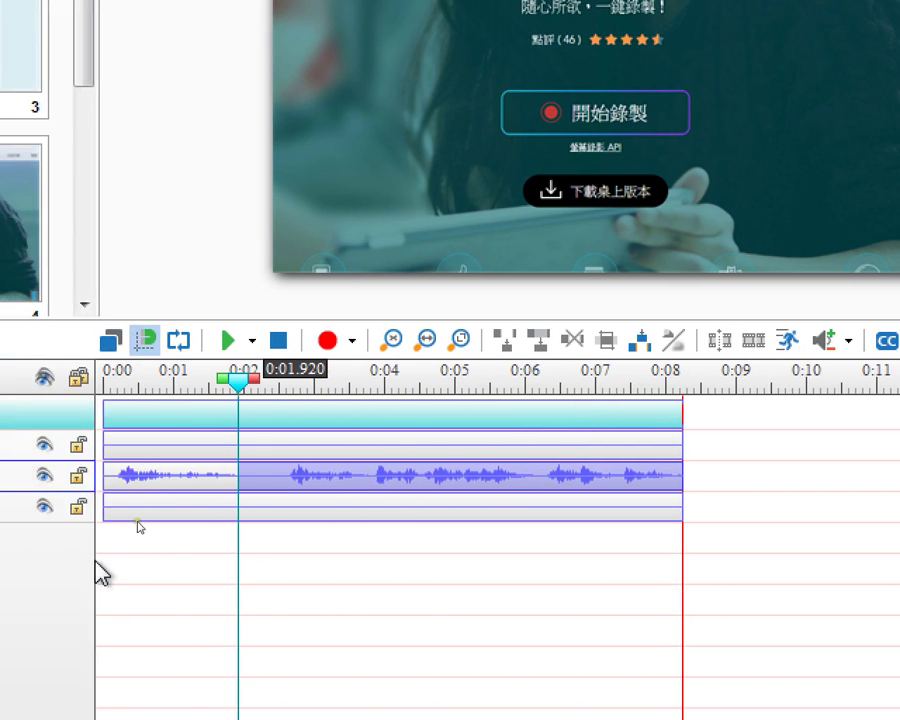
Step: Shift the second part of the split audio about one second later and record new narration starting at 0:01.920
left_click_drag(270, 480, 369, 482)
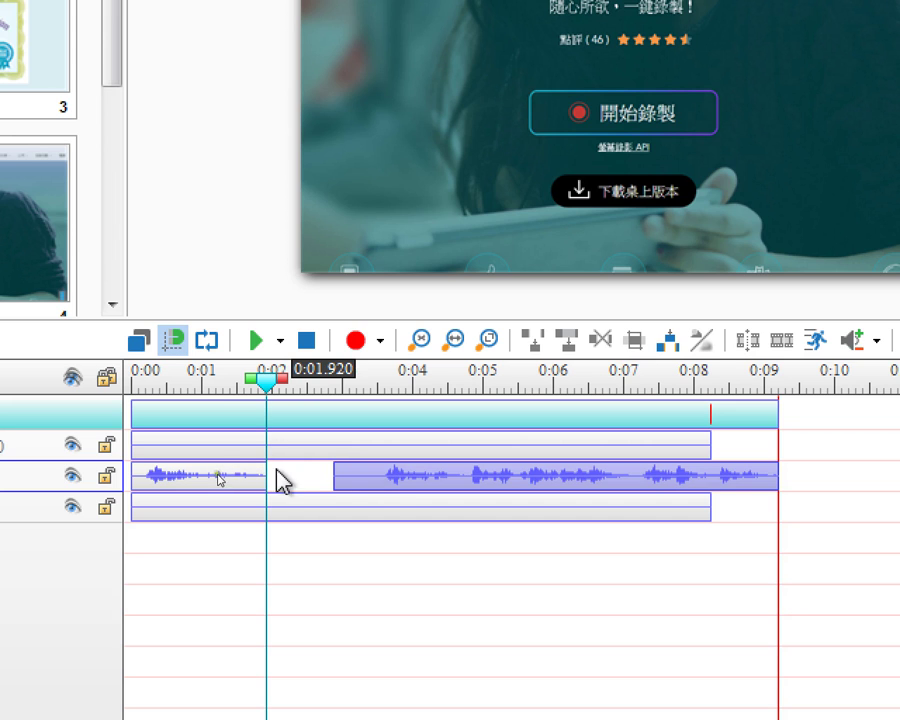
left_click(352, 342)
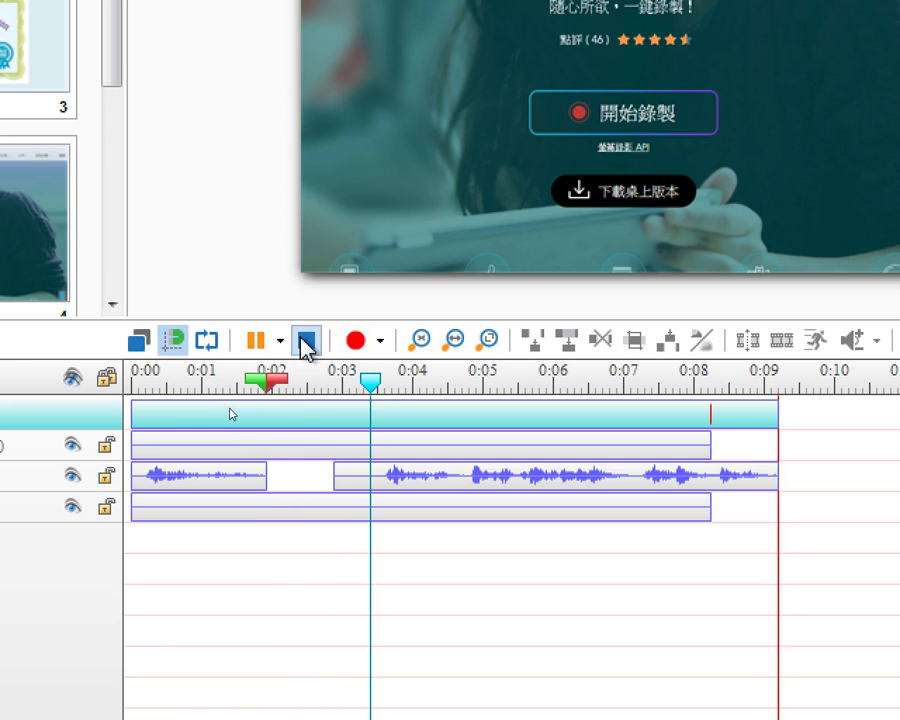
left_click(306, 346)
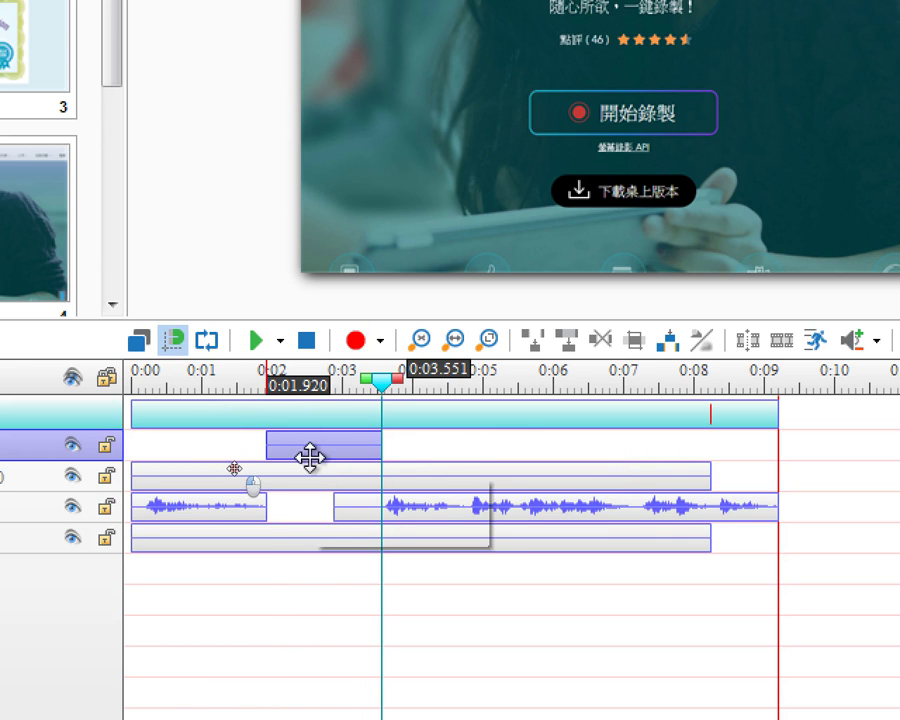
mouse_move(309, 457)
left_mouse_down()
mouse_move(350, 454)
mouse_move(312, 455)
left_mouse_up()
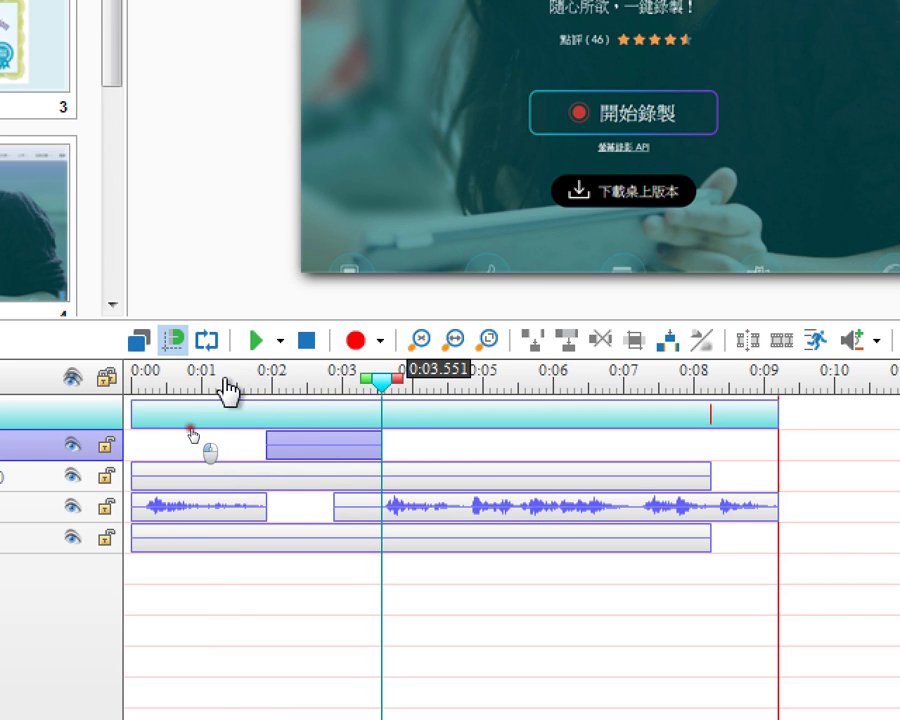
Step: Shift the second part of the split audio further back to about 0:03.9, clear of the new recording
left_click(223, 381)
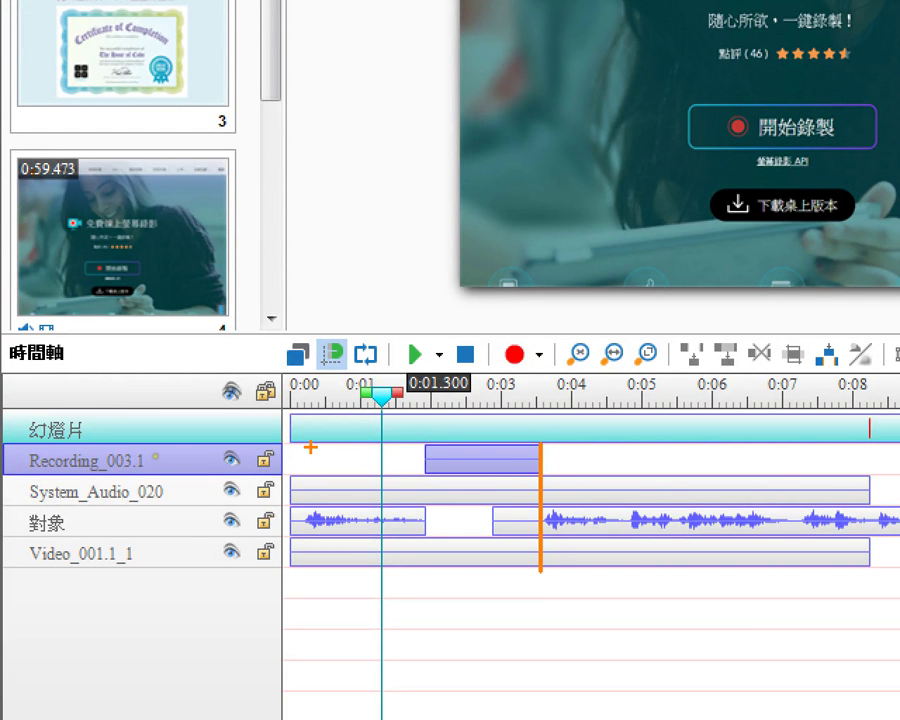
mouse_move(311, 446)
left_mouse_down()
mouse_move(596, 447)
mouse_move(601, 433)
mouse_move(586, 478)
left_mouse_up()
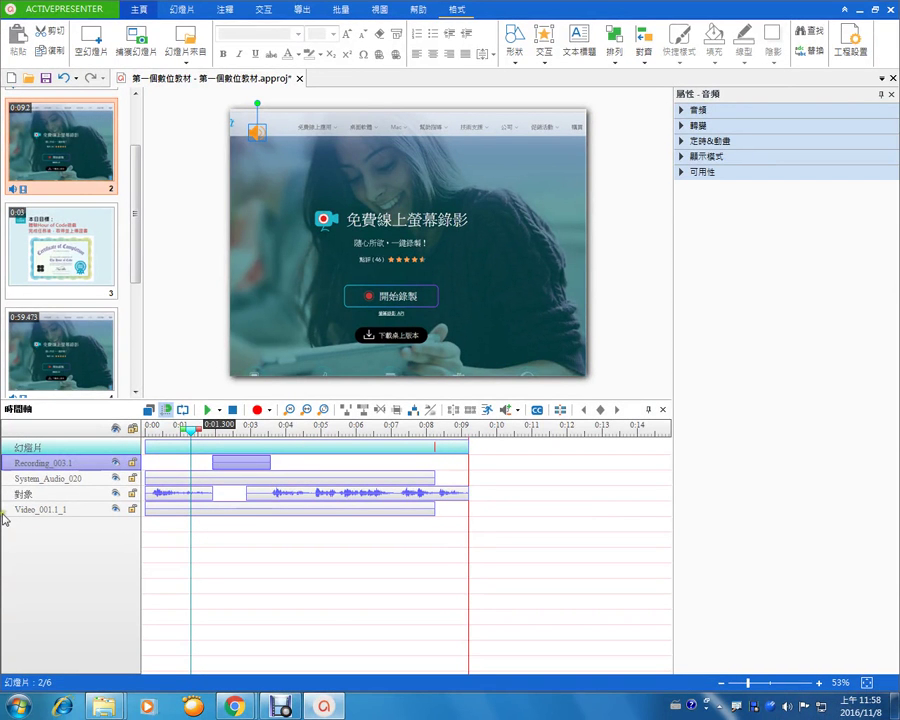
left_click(524, 522)
left_click_drag(262, 494, 290, 495)
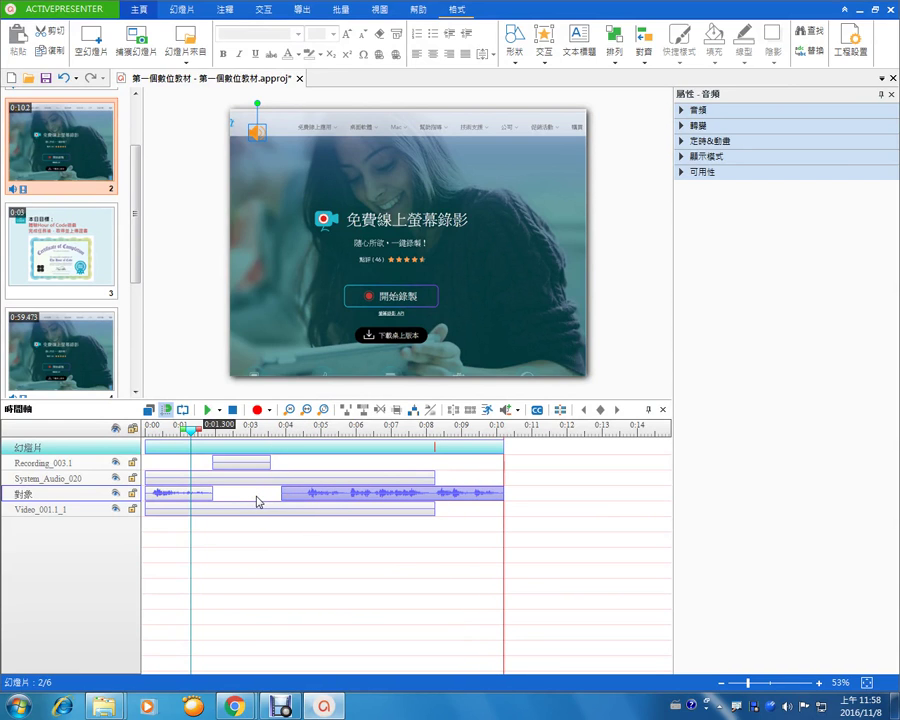
Step: Enlarge the slide editing area by reducing the timeline's height, and clear the object selection
key("ctrl+s")
left_click_drag(136, 397, 148, 457)
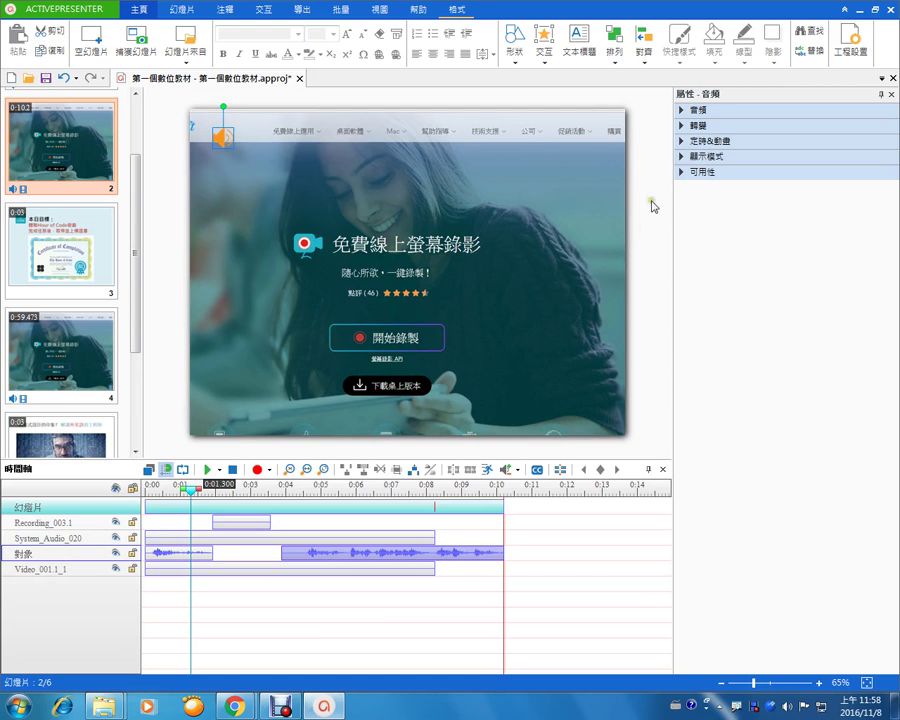
left_click(638, 242)
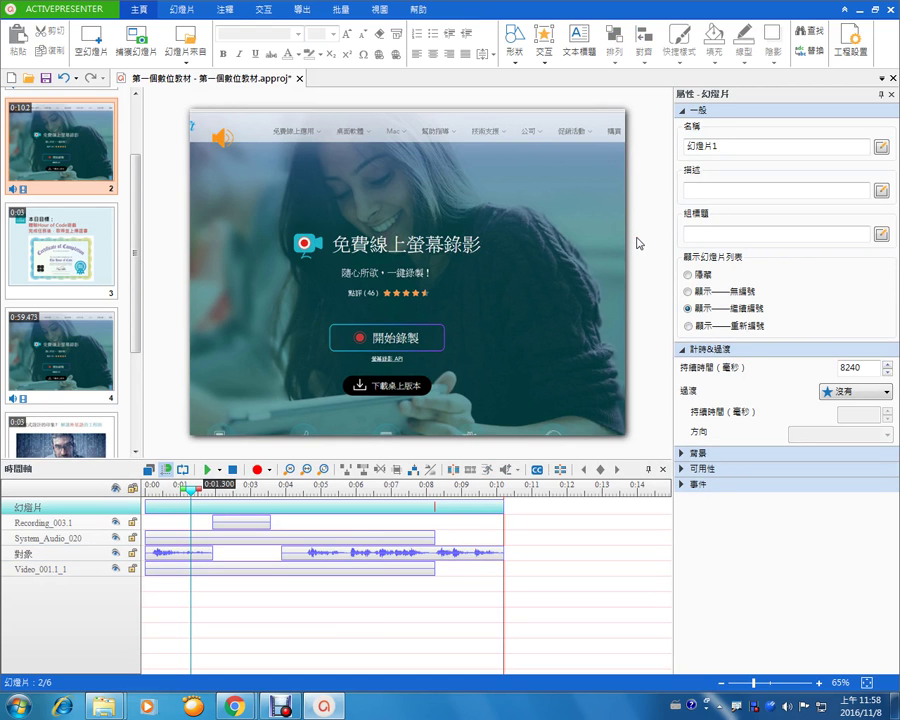
Step: Insert the video file 20161108_111621 from the desktop into slide 1
left_click(105, 235)
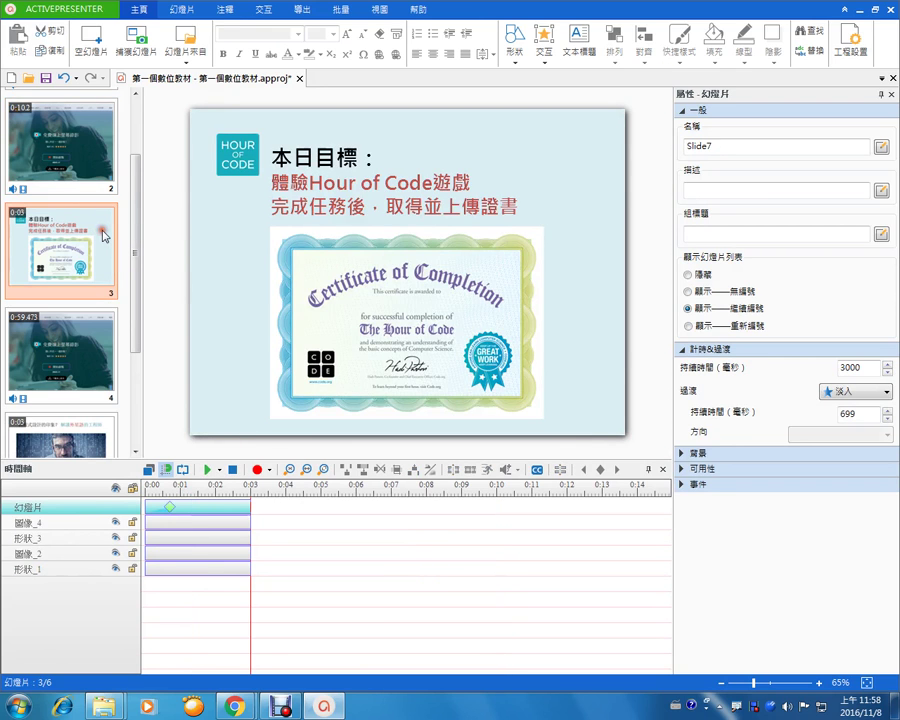
left_click(106, 170)
left_click_drag(137, 188, 139, 126)
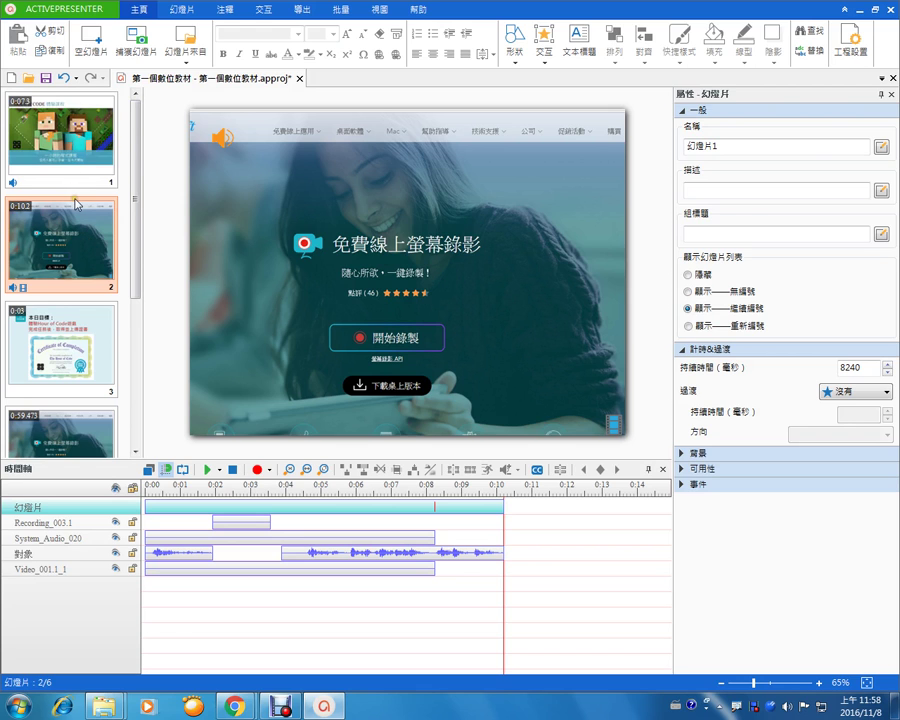
left_click(79, 152)
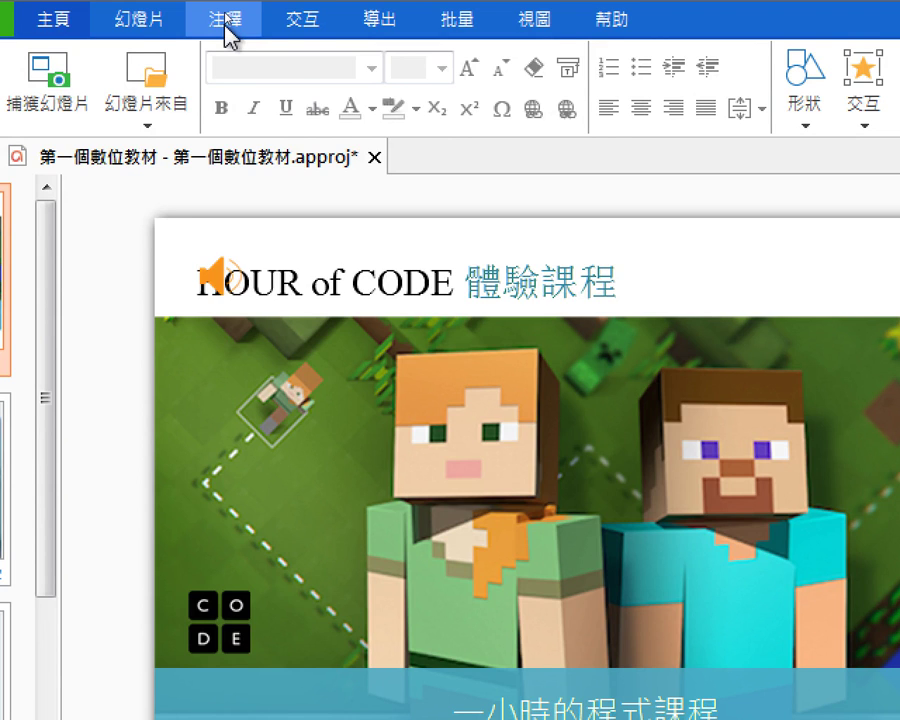
left_click(227, 30)
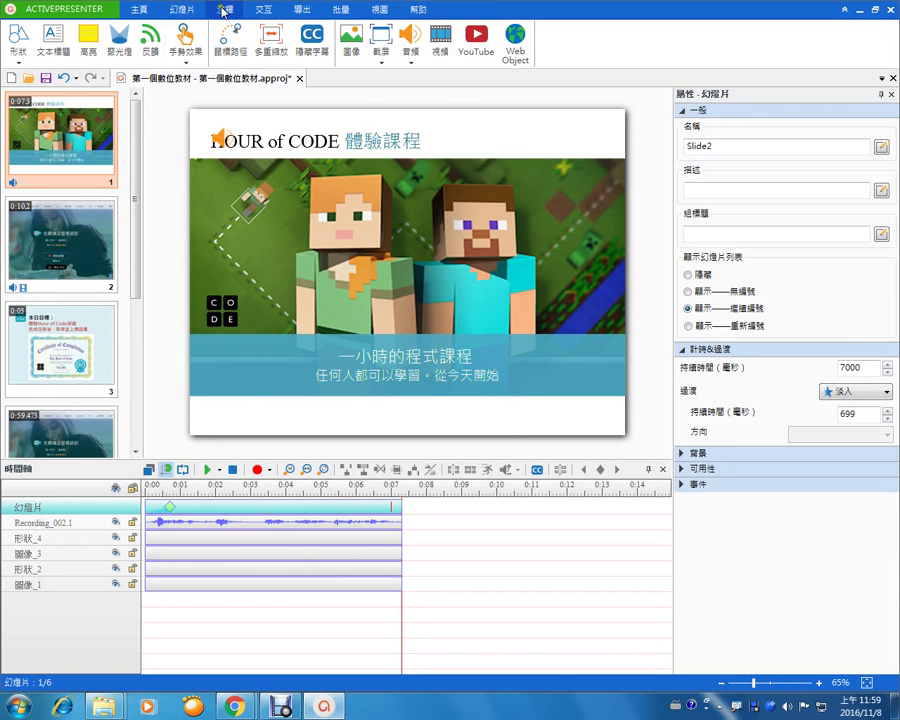
left_click(441, 52)
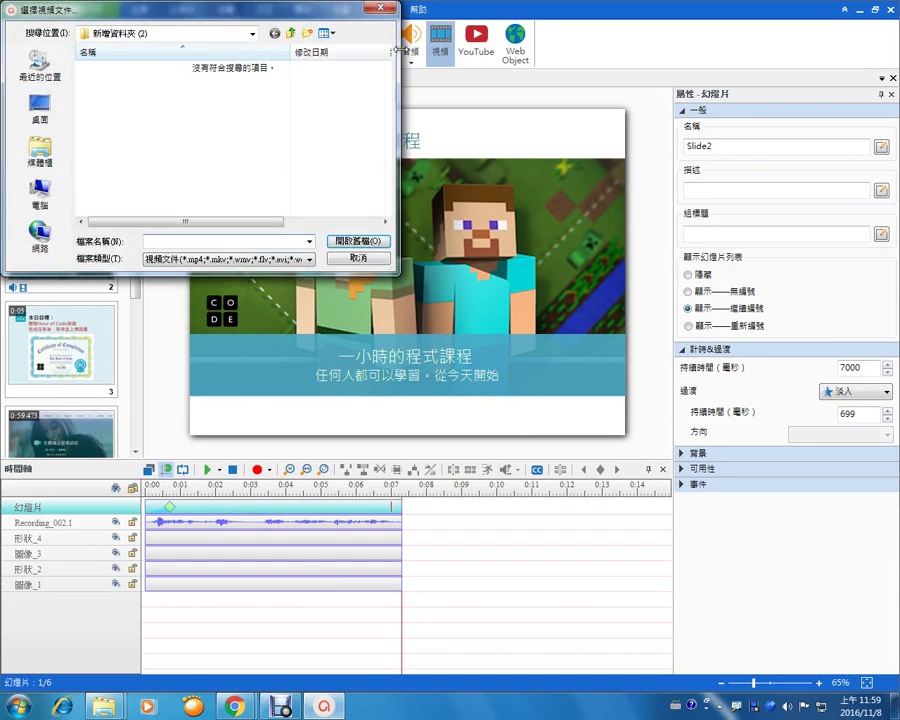
left_click(50, 112)
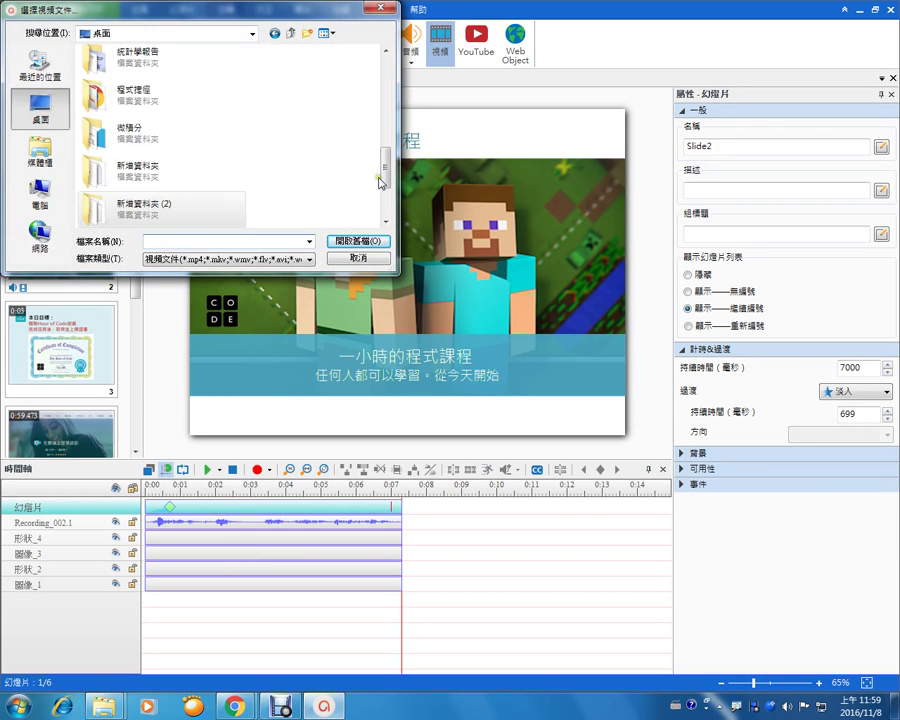
left_click_drag(386, 160, 389, 207)
left_click(150, 205)
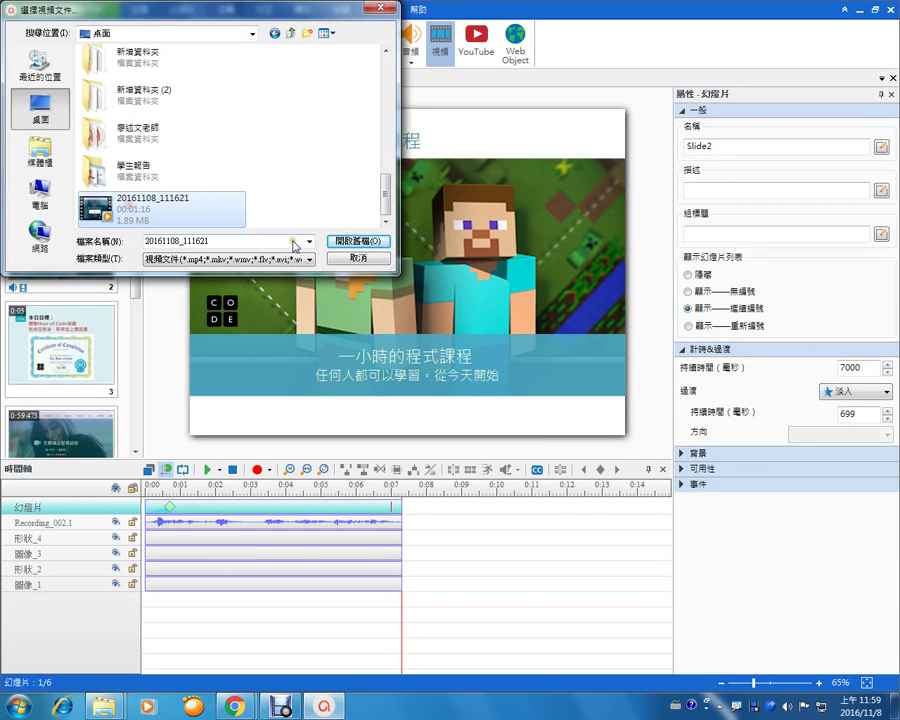
left_click(356, 241)
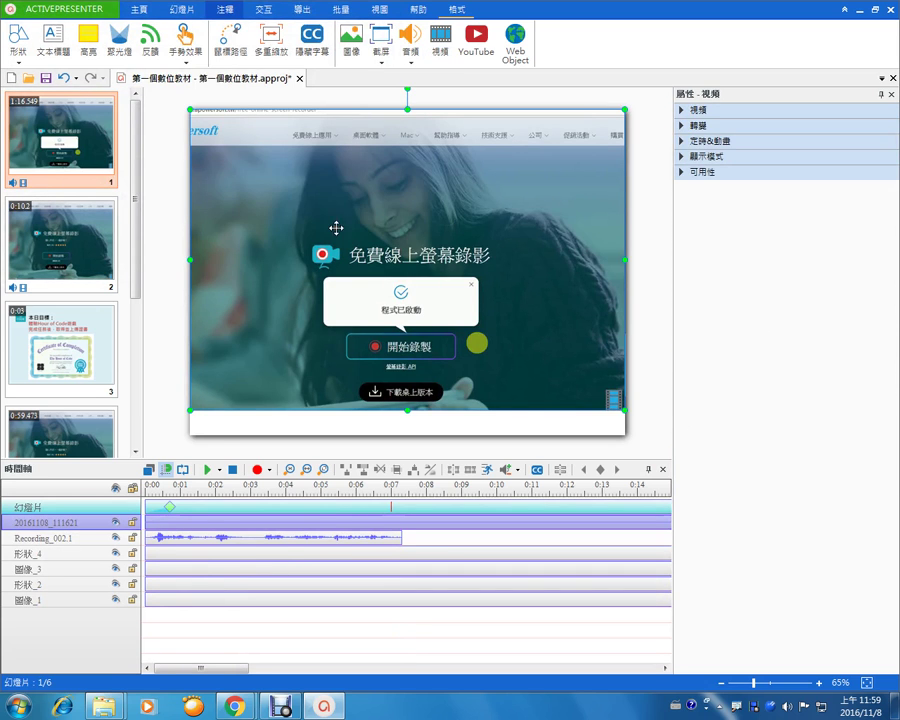
Step: Shrink the inserted video to under half the slide's width and place it in the slide's lower-right area
left_click_drag(187, 106, 408, 260)
left_click_drag(512, 317, 506, 264)
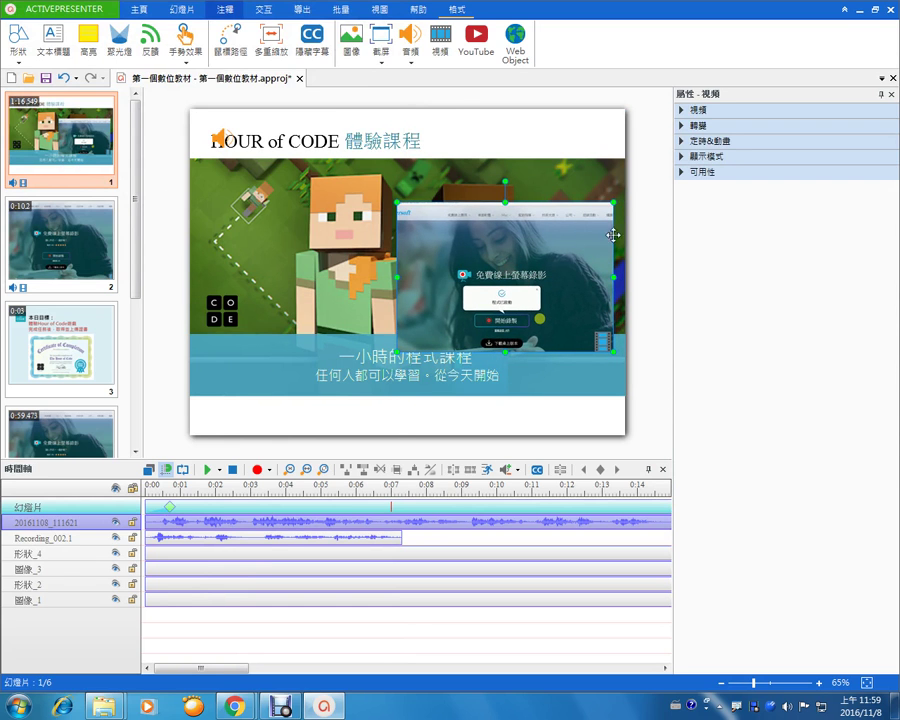
left_click_drag(616, 201, 596, 216)
left_click_drag(560, 262, 588, 294)
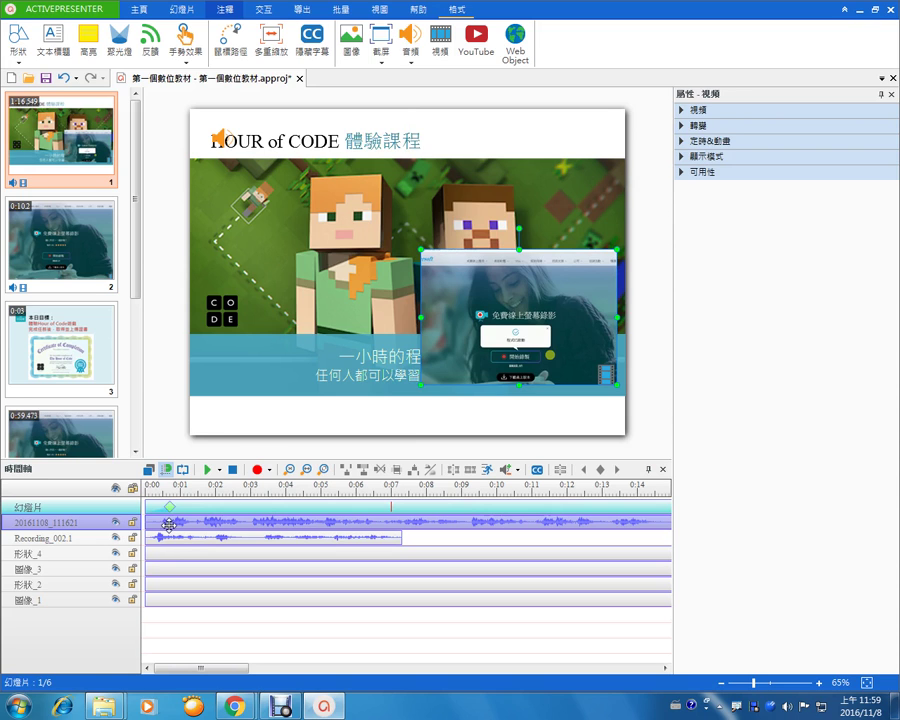
Step: Shift the inserted video's clip to start at 0:05.280 and place the playhead at 0:07
left_click_drag(175, 522, 358, 520)
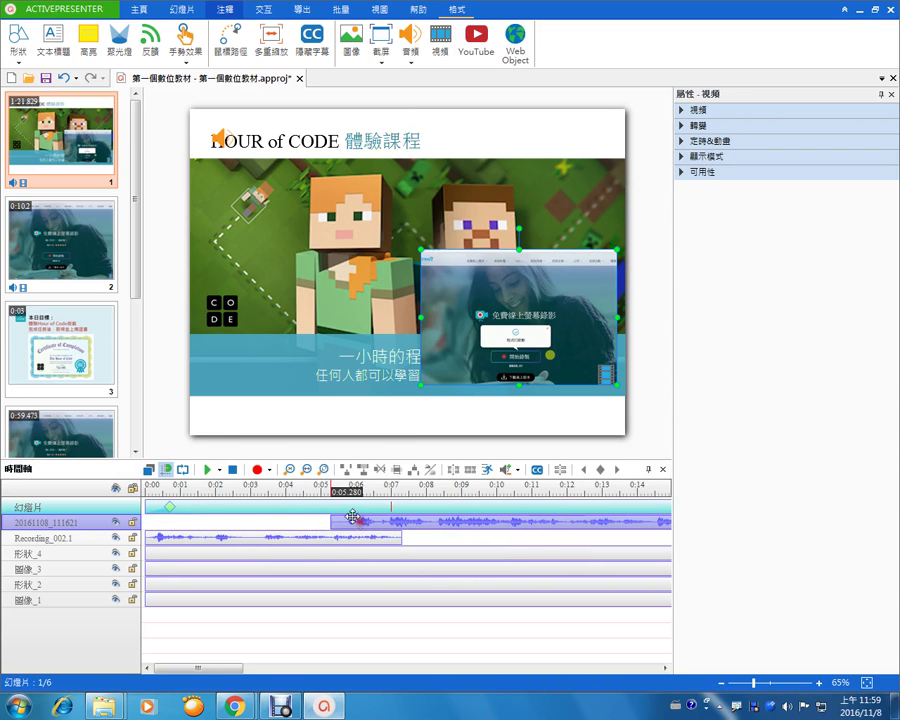
left_click(170, 488)
left_click_drag(170, 490, 385, 480)
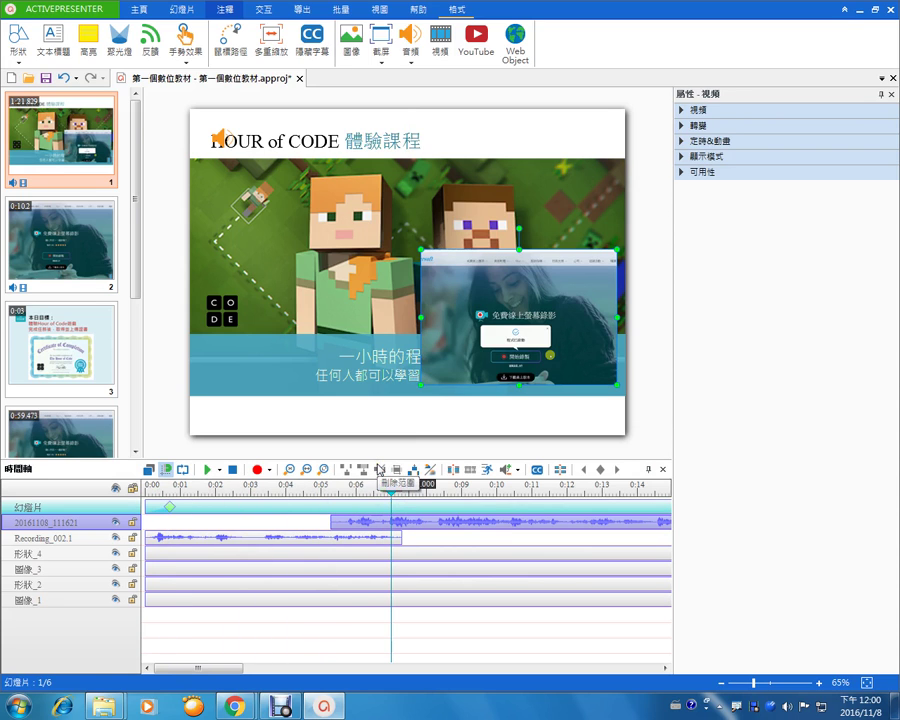